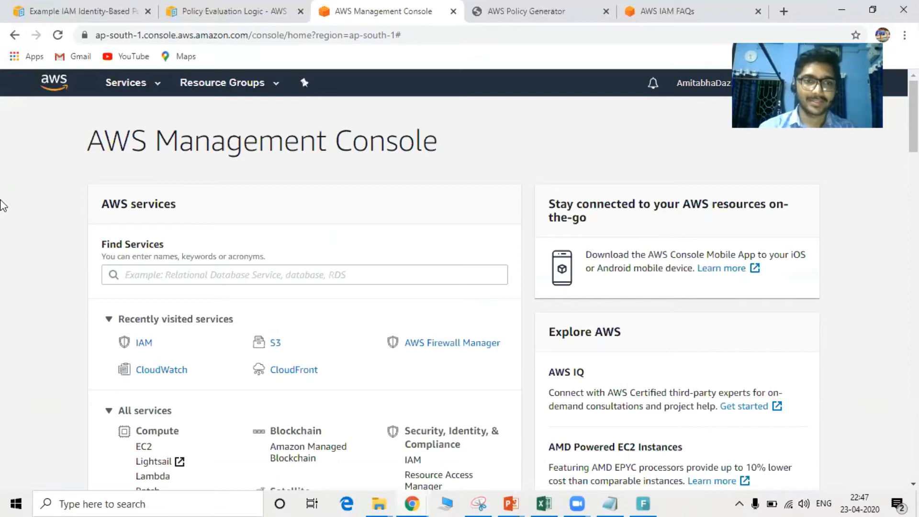
# Start creating an IAM role for an AWS service with the EC2 use case and proceed to its permissions.
pyautogui.click(145, 342)
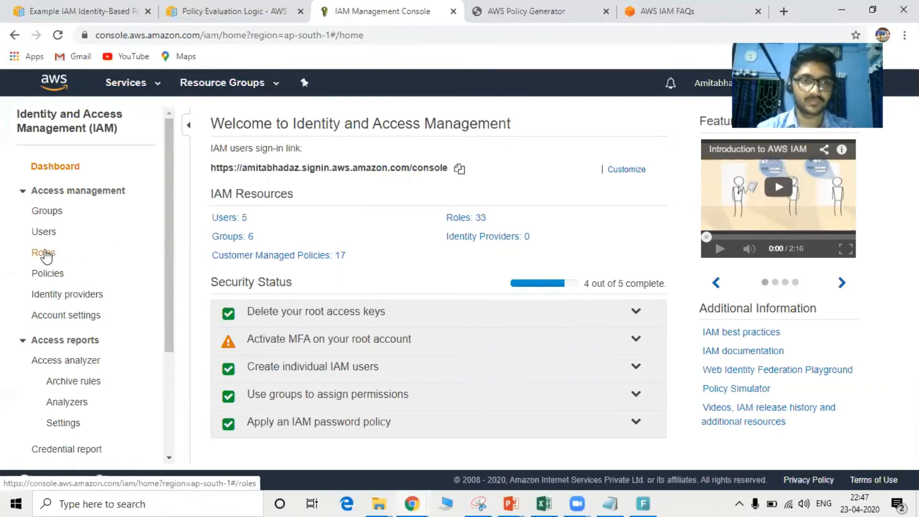
pyautogui.click(44, 253)
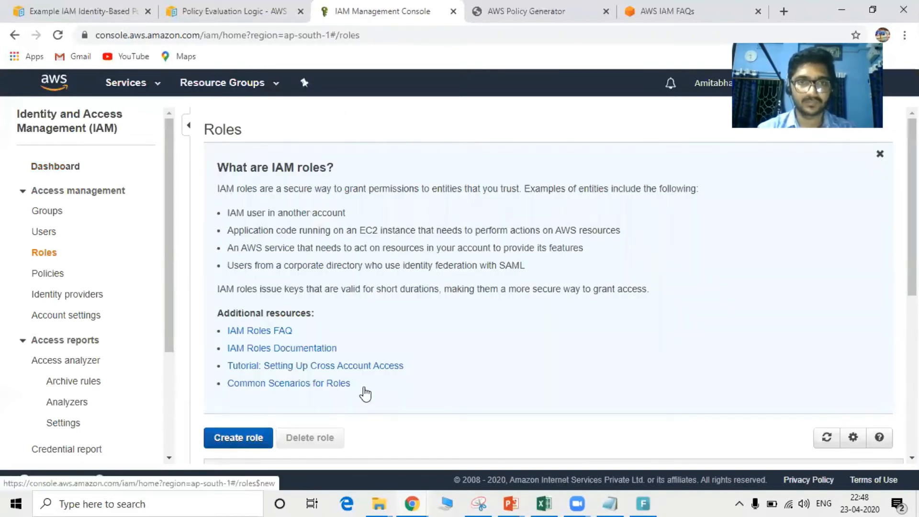
pyautogui.scroll(-1, 340, 211)
pyautogui.hotkey('alt', 'Tab')
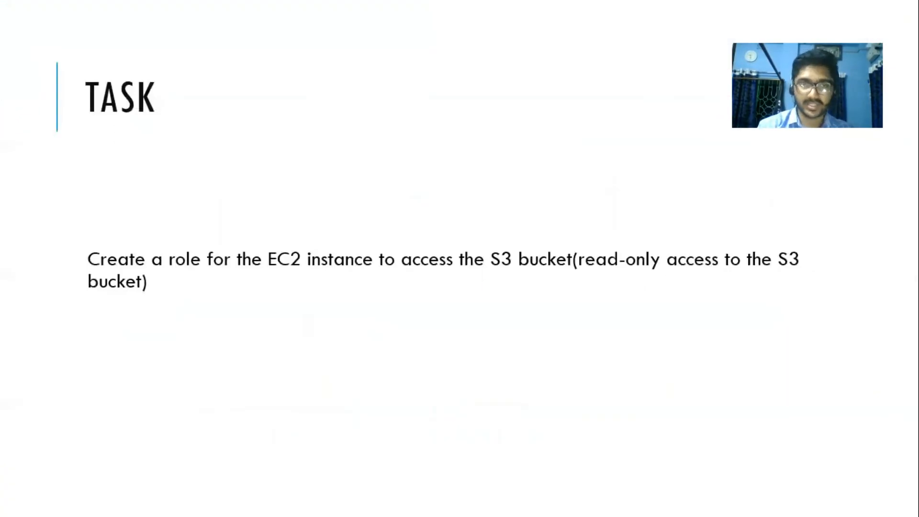
pyautogui.hotkey('alt', 'Tab')
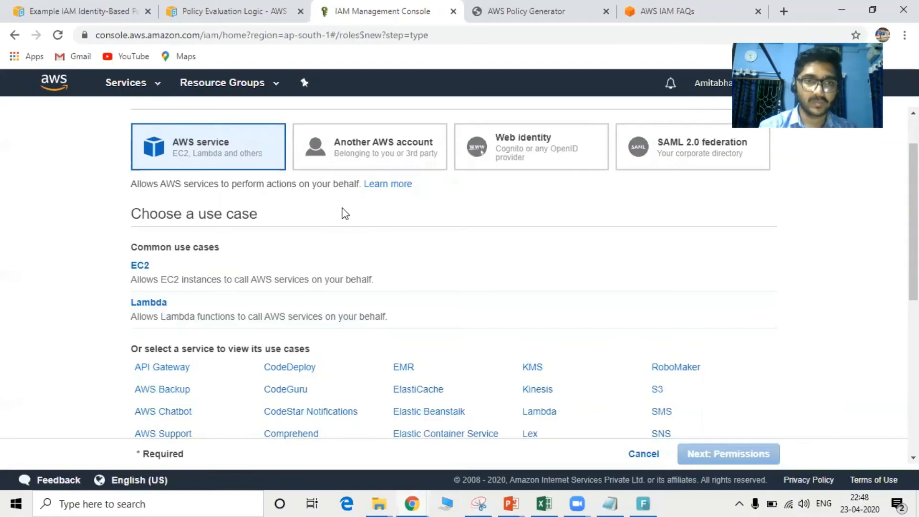
pyautogui.click(290, 273)
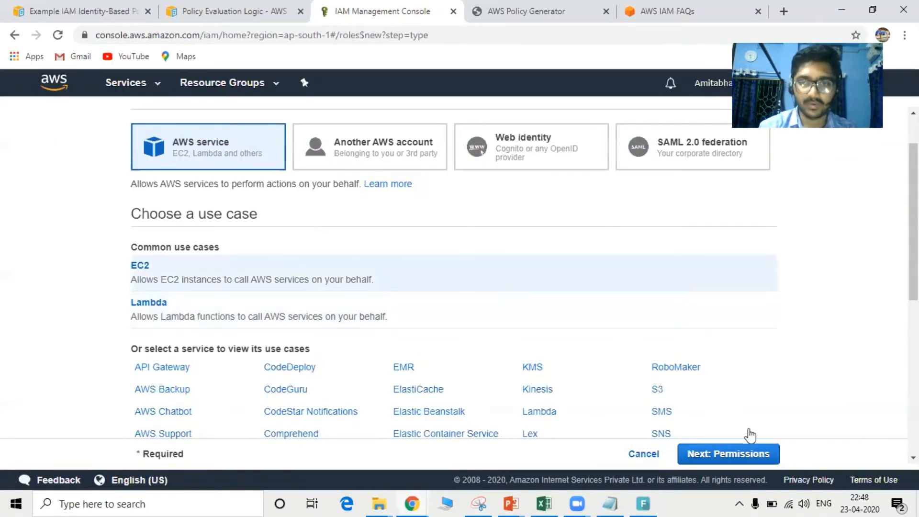
pyautogui.click(714, 463)
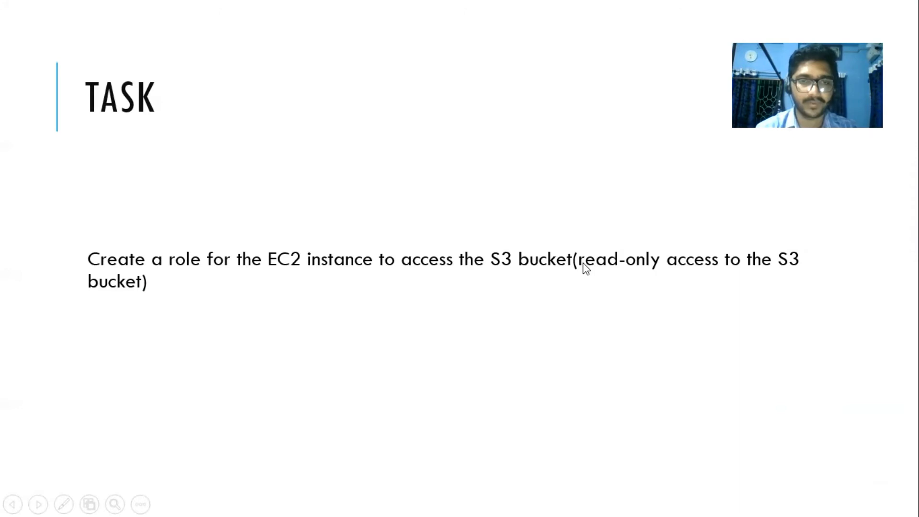
# Attach the AmazonS3ReadOnlyAccess policy to the new role and proceed to the review without adding tags.
pyautogui.hotkey('alt', 'Tab')
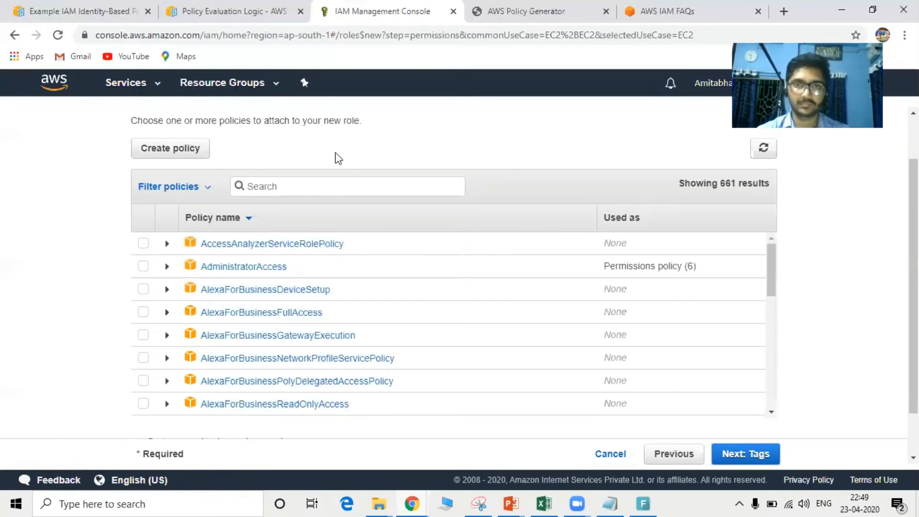
pyautogui.click(351, 180)
pyautogui.write('s3')
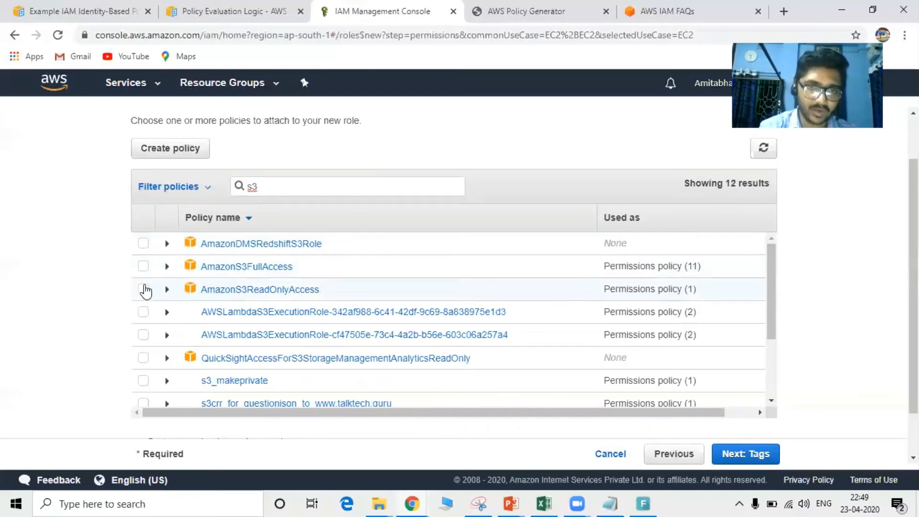
pyautogui.click(144, 290)
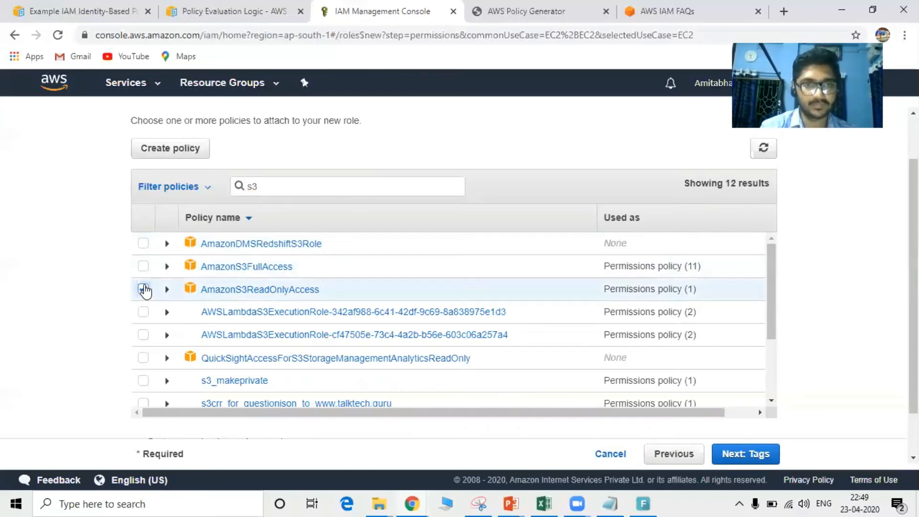
pyautogui.click(732, 457)
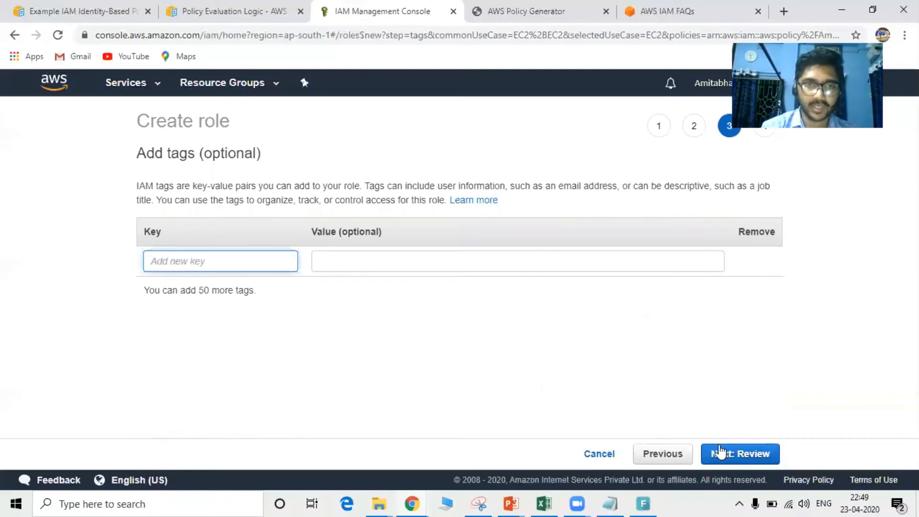
pyautogui.click(720, 457)
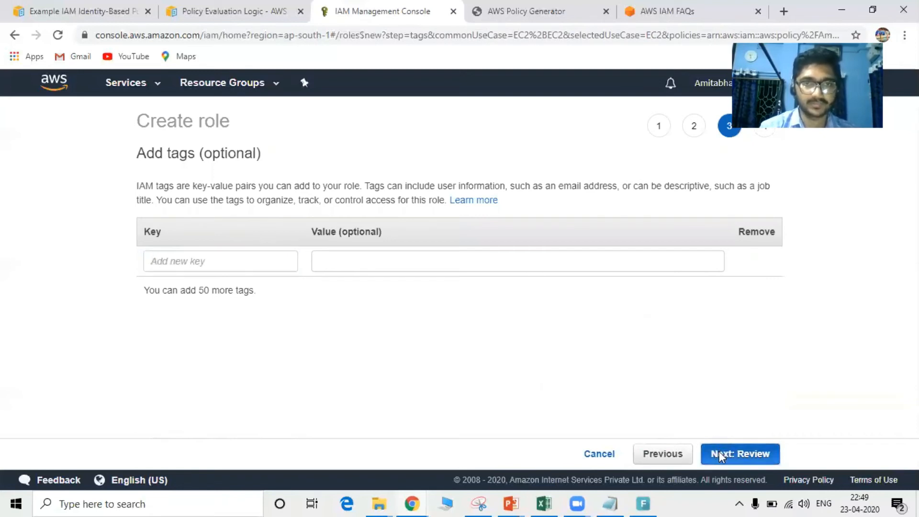
# Name the role ec2accessss3bucketrole and create it.
pyautogui.click(428, 199)
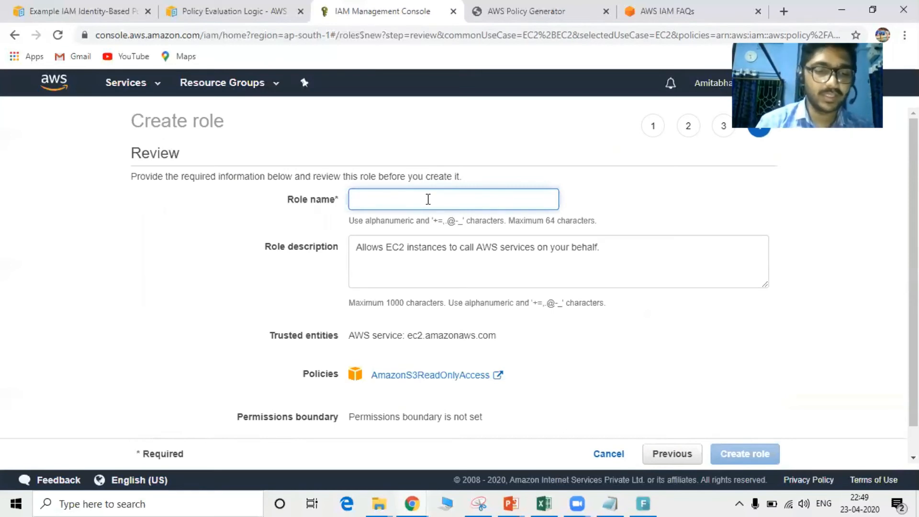
pyautogui.write('ec2acc')
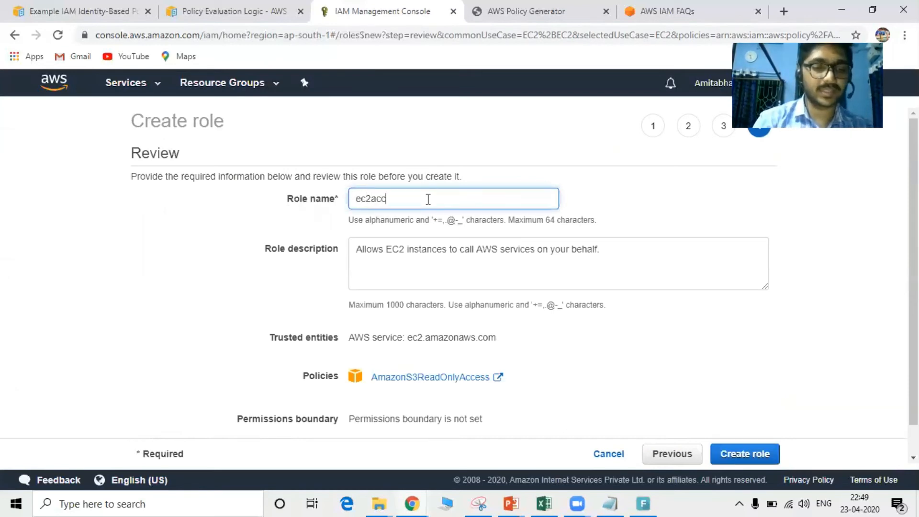
pyautogui.write('ess2')
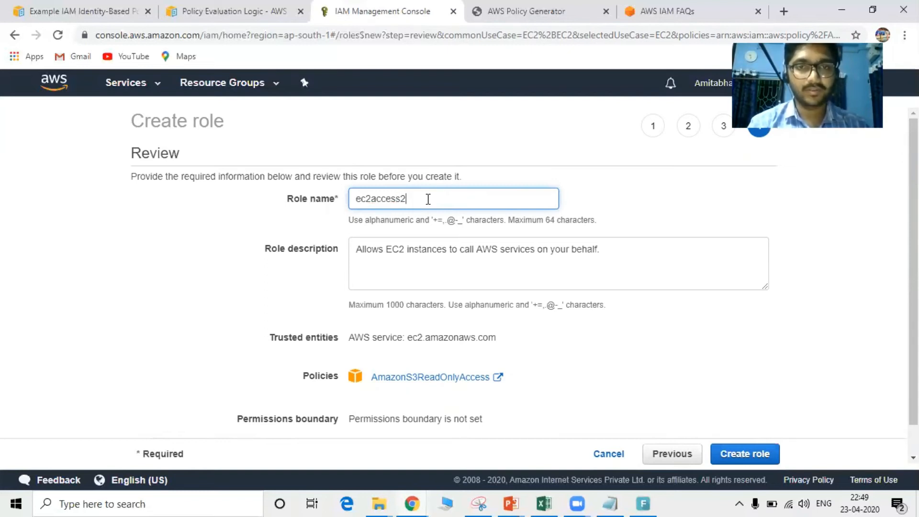
pyautogui.press('BackSpace')
pyautogui.write('3')
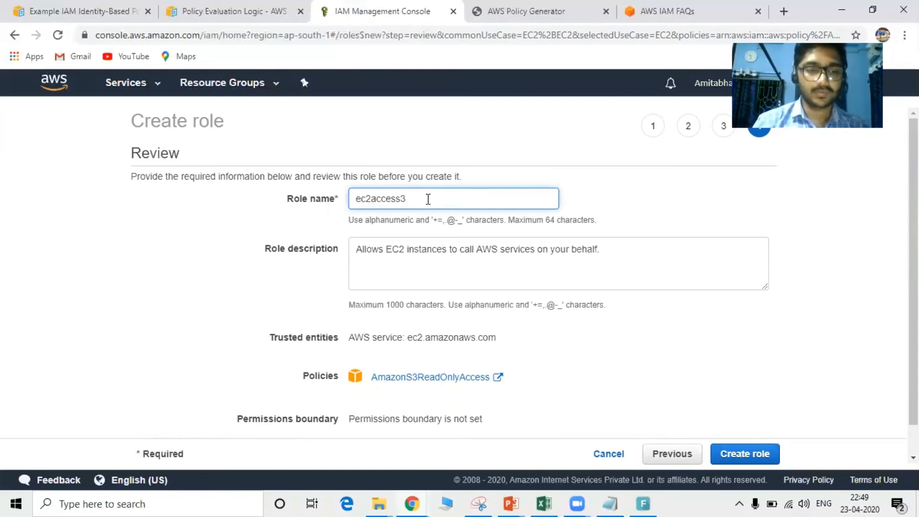
pyautogui.write('bucketpol')
pyautogui.press('BackSpace')
pyautogui.press('BackSpace')
pyautogui.press('BackSpace')
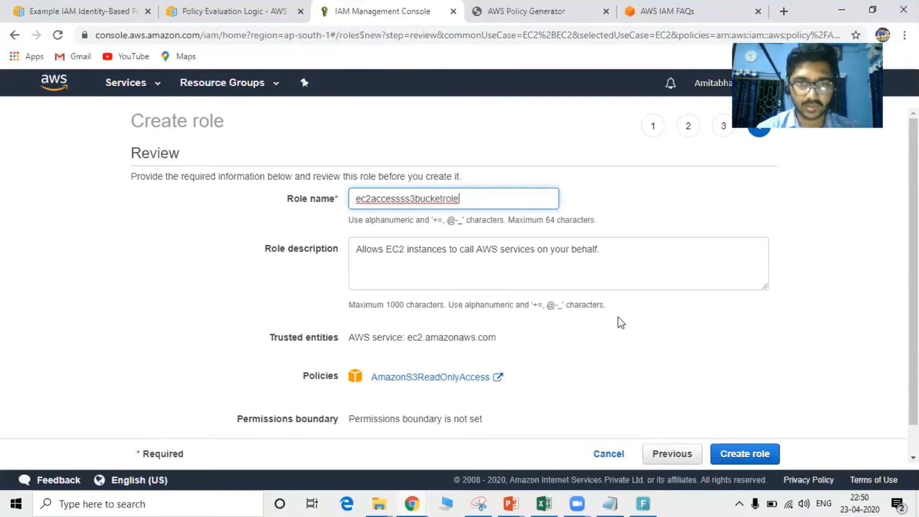
pyautogui.scroll(-2, 618, 317)
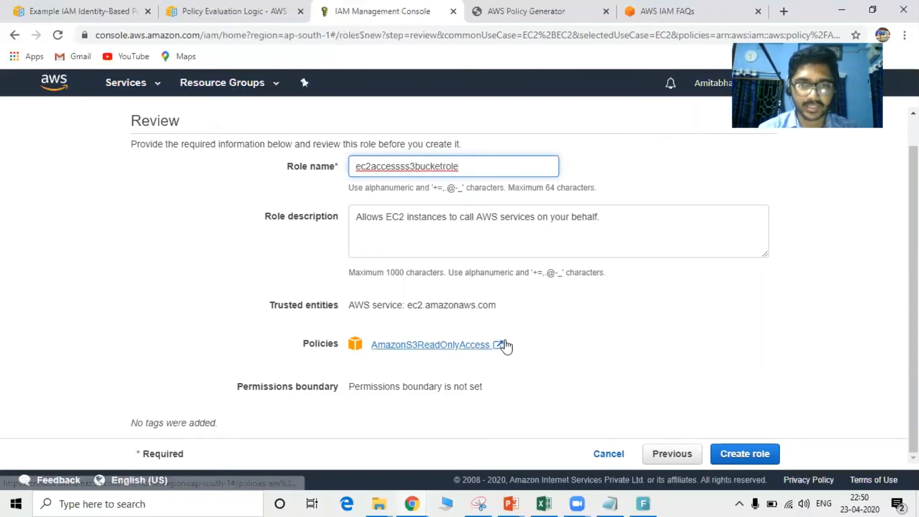
pyautogui.click(725, 453)
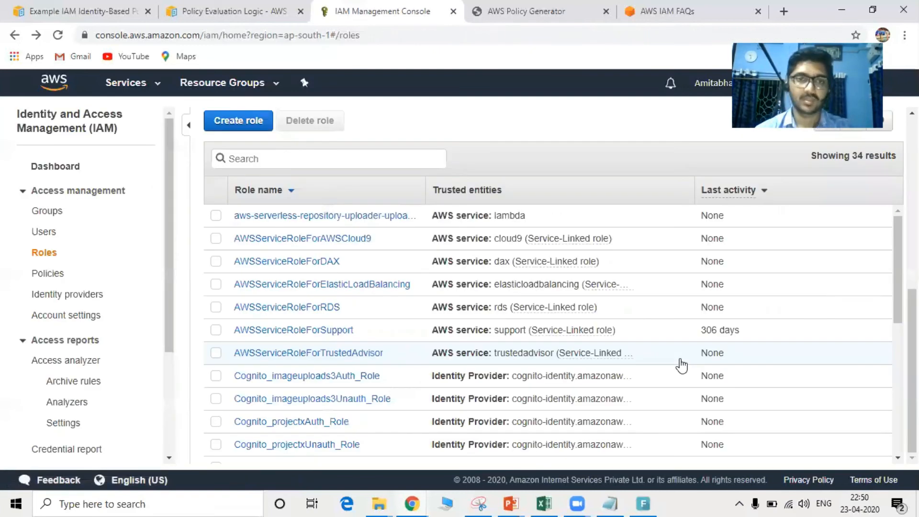
# Search the roles list for ec2accessss3bucketrole.
pyautogui.click(410, 160)
pyautogui.write('ec2accessss3bucketrole')
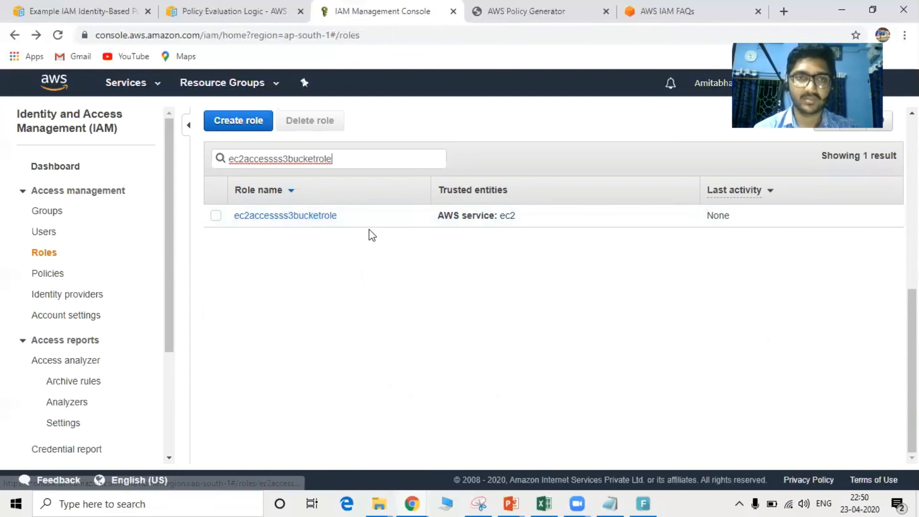
# Start launching an EC2 instance from the 64-bit (x86) Amazon Linux 2 AMI with type t2.micro and proceed to the instance details.
pyautogui.click(139, 86)
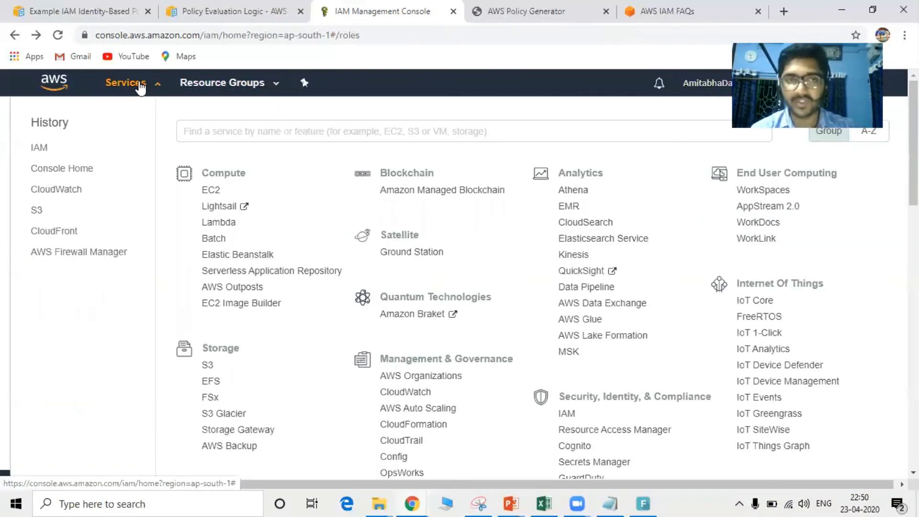
pyautogui.click(210, 192)
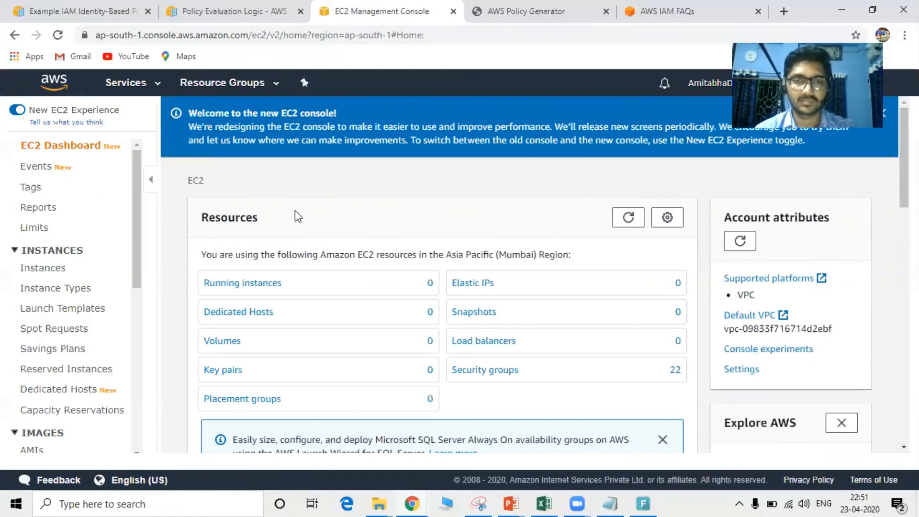
pyautogui.click(228, 286)
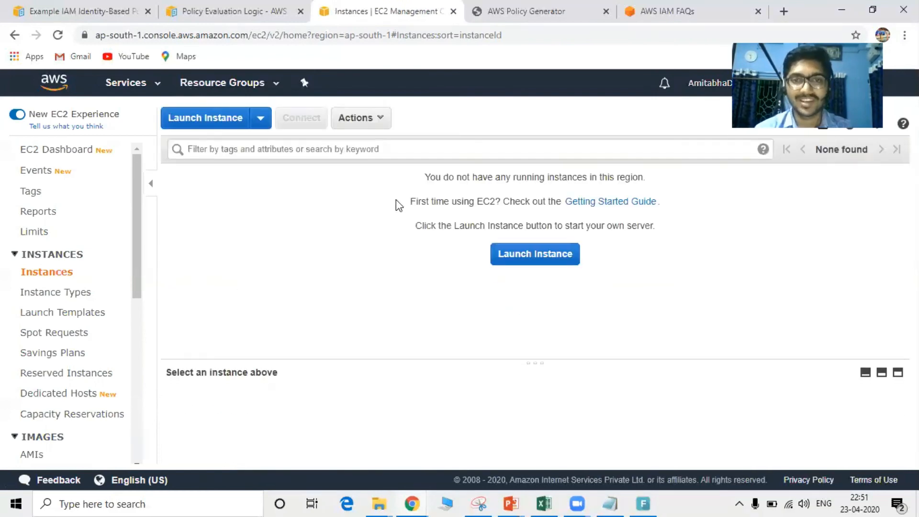
pyautogui.click(535, 256)
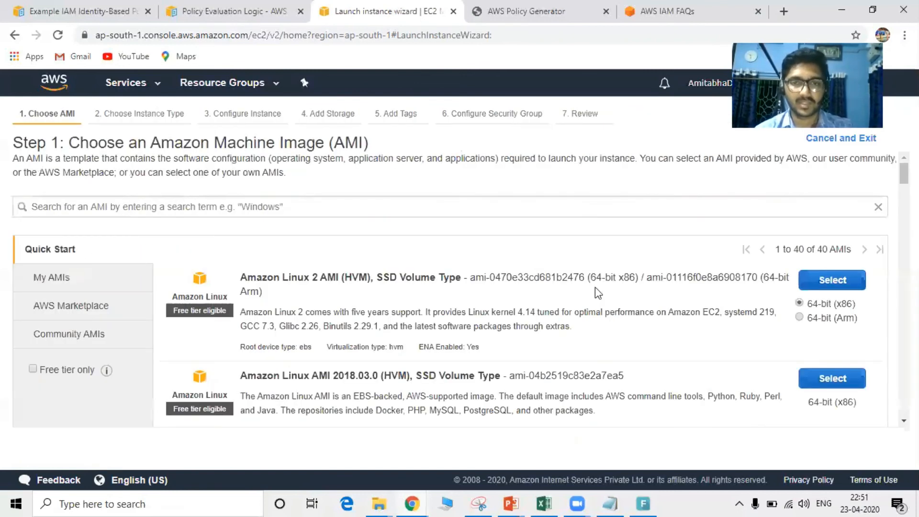
pyautogui.click(820, 287)
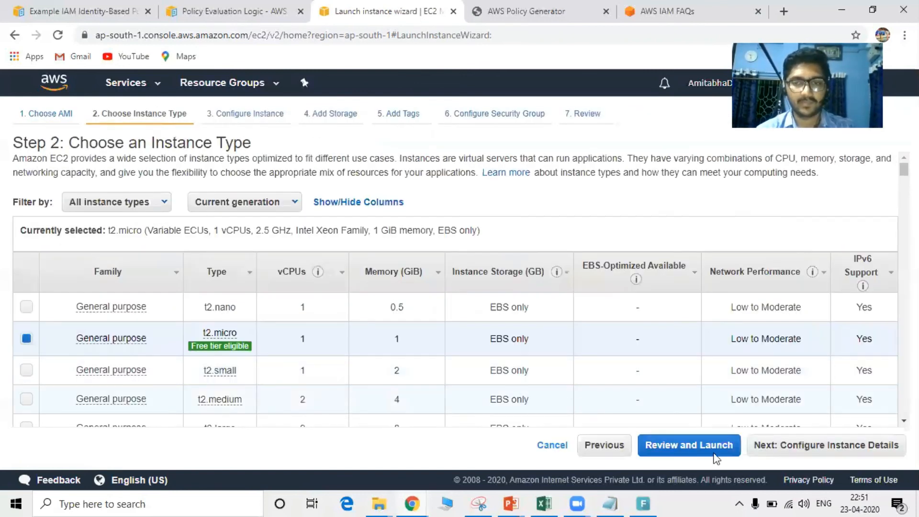
pyautogui.click(791, 453)
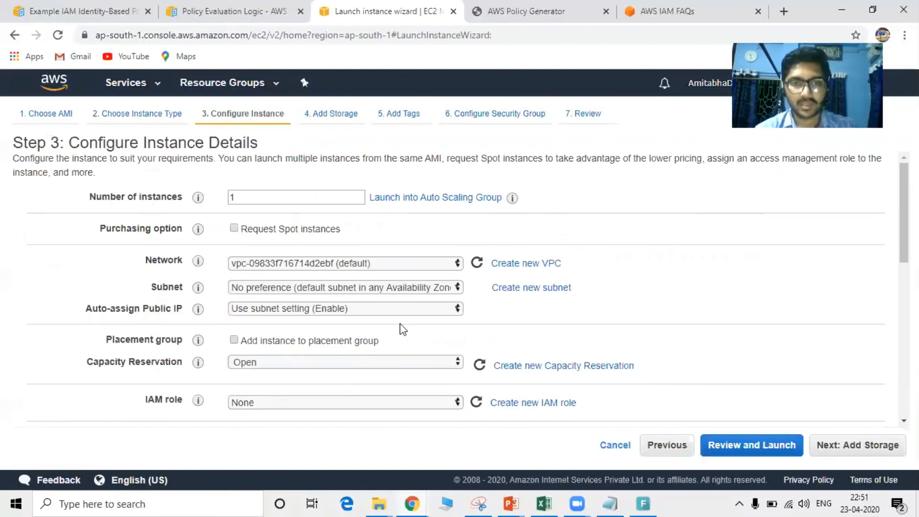
# Assign the IAM role ec2accessss3bucketrole to the instance in its configuration details.
pyautogui.scroll(-5, 402, 328)
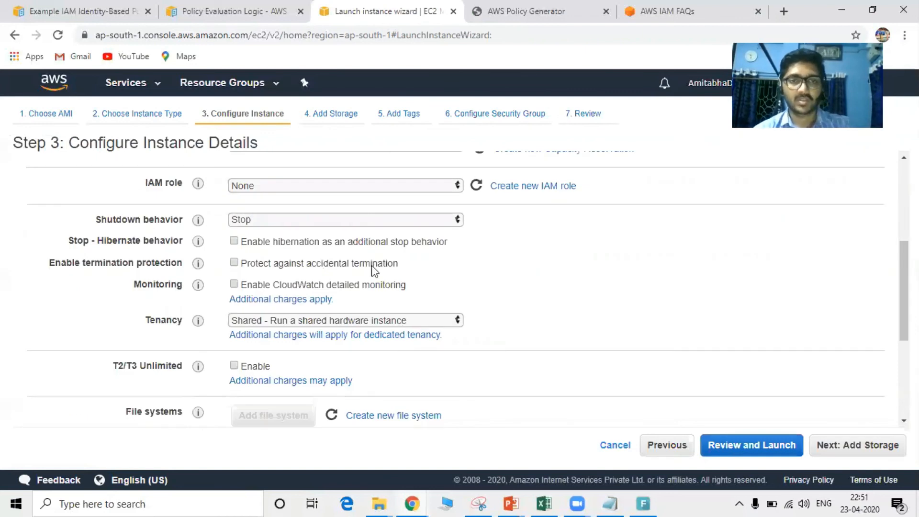
pyautogui.moveTo(201, 183)
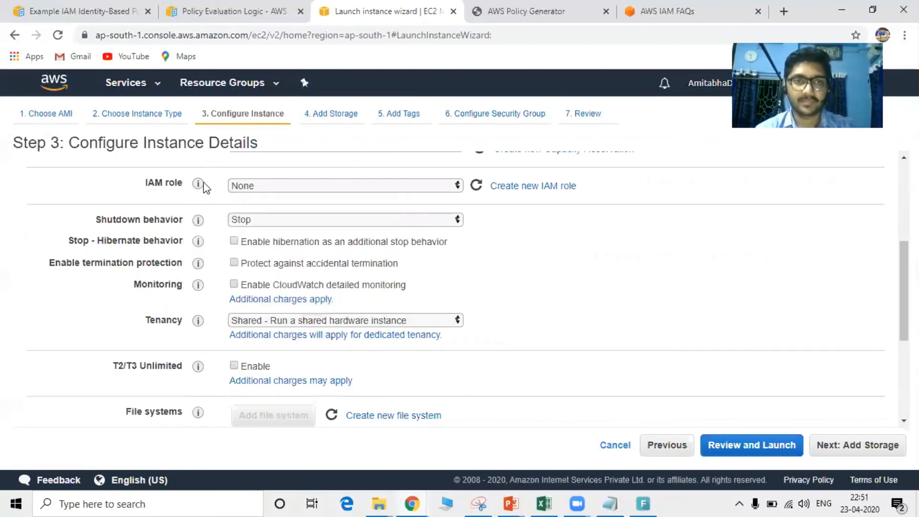
pyautogui.click(171, 193)
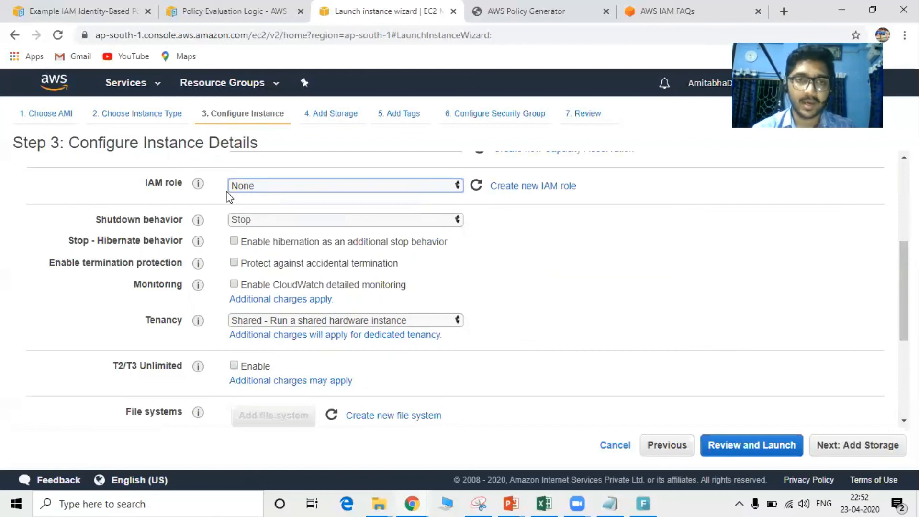
pyautogui.click(256, 184)
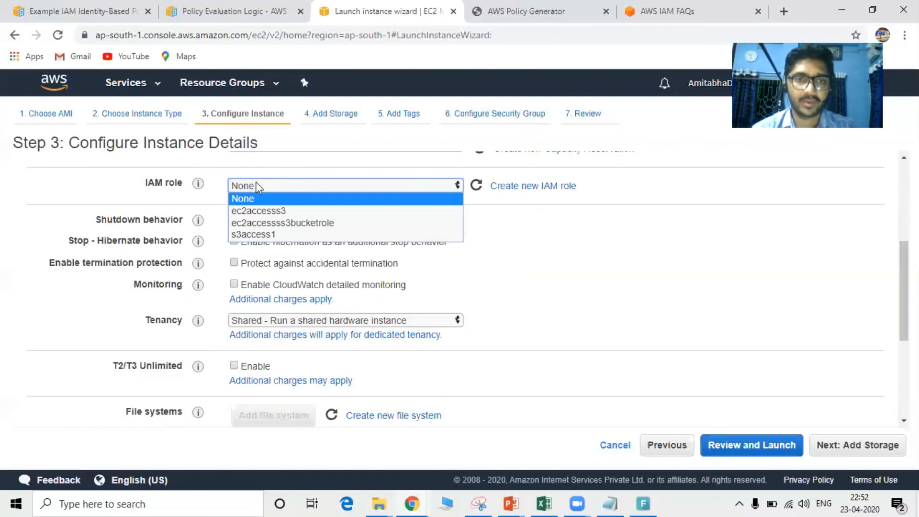
pyautogui.click(289, 221)
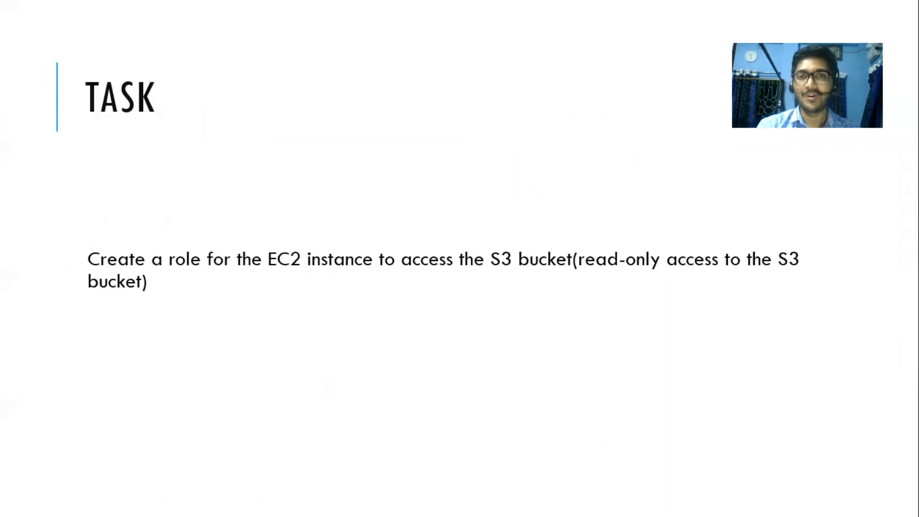
pyautogui.press('Right')
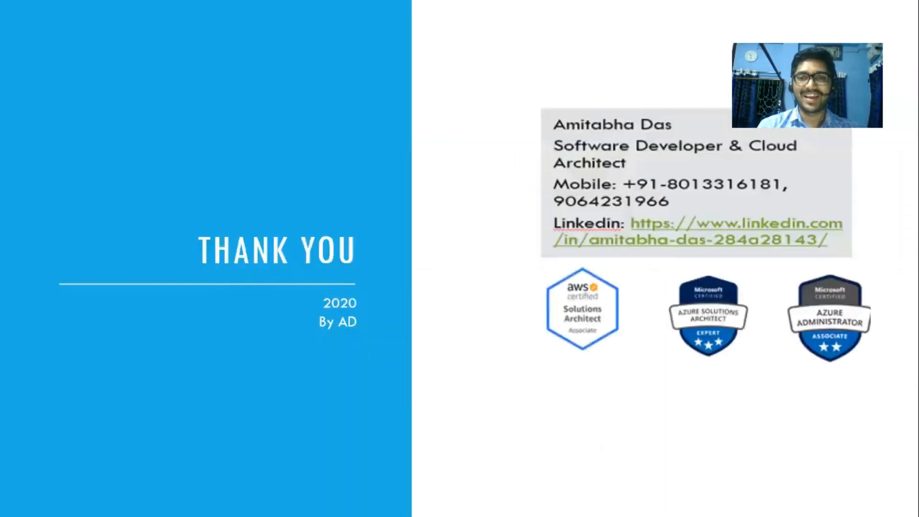